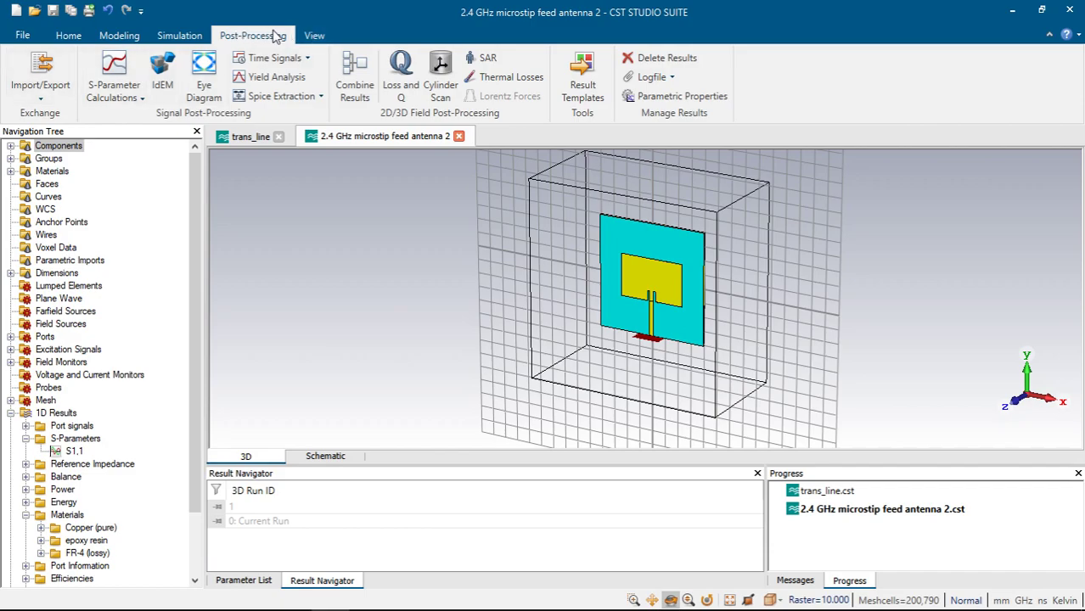
Open the Touchstone export options with Include set to All parametric results and S-Parameters type.
click(40, 85)
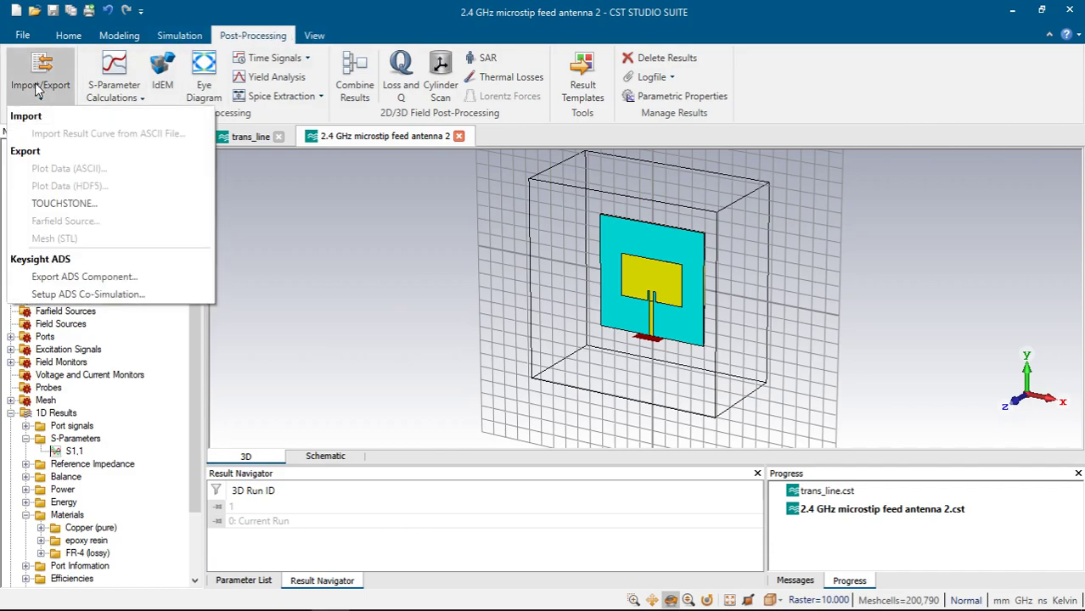
click(78, 205)
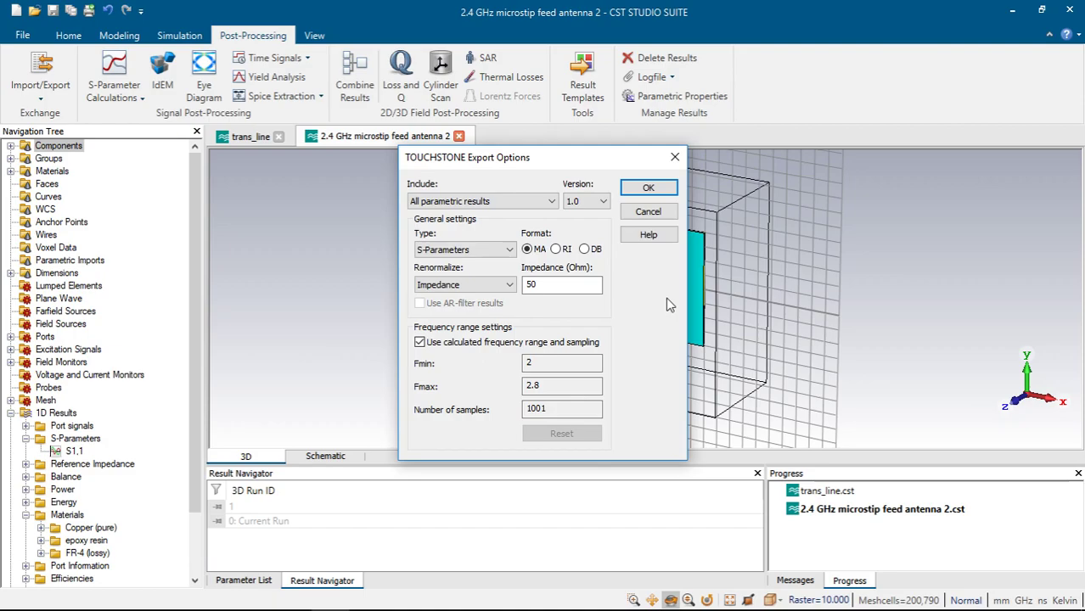
click(531, 202)
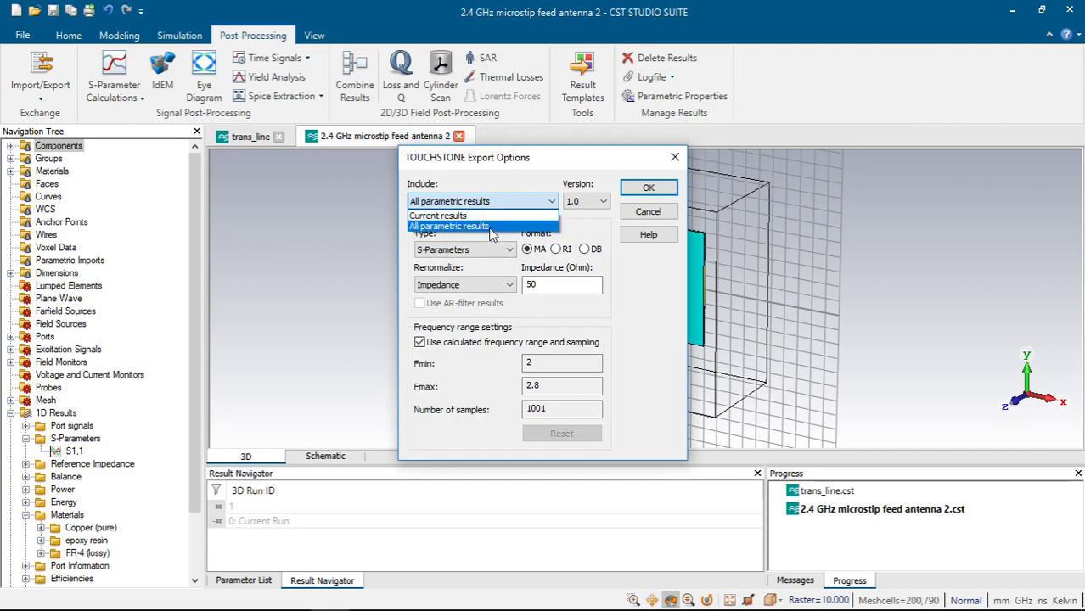
click(492, 226)
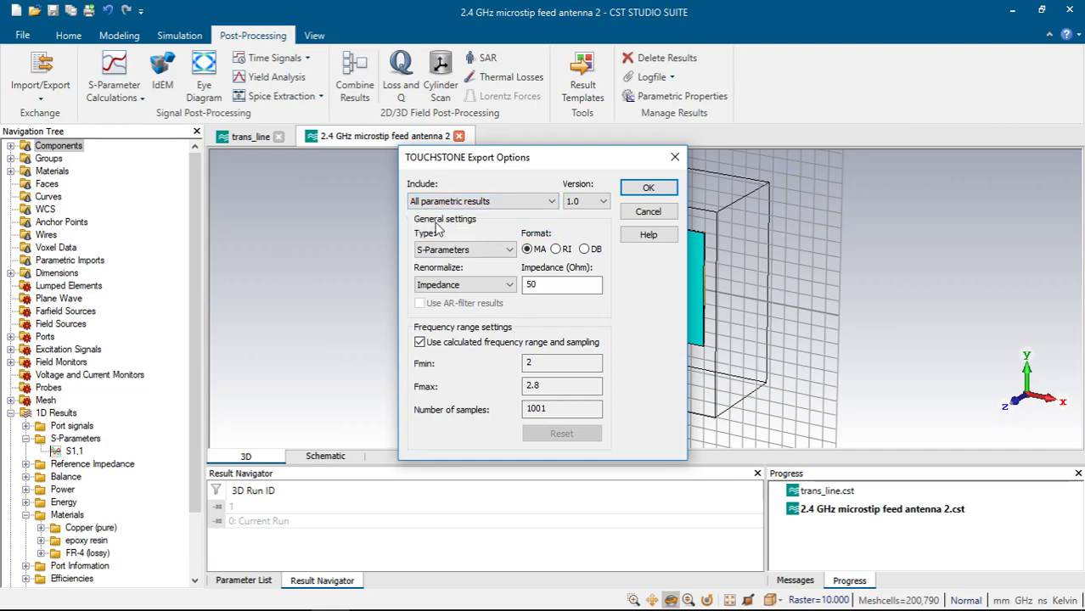
click(451, 249)
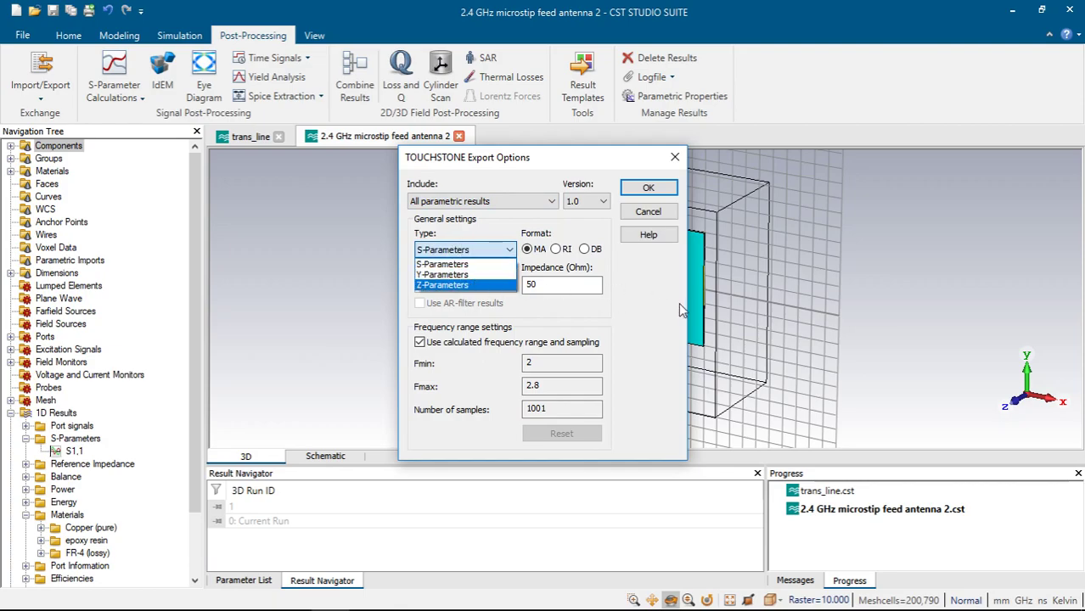
click(680, 303)
click(480, 250)
click(639, 309)
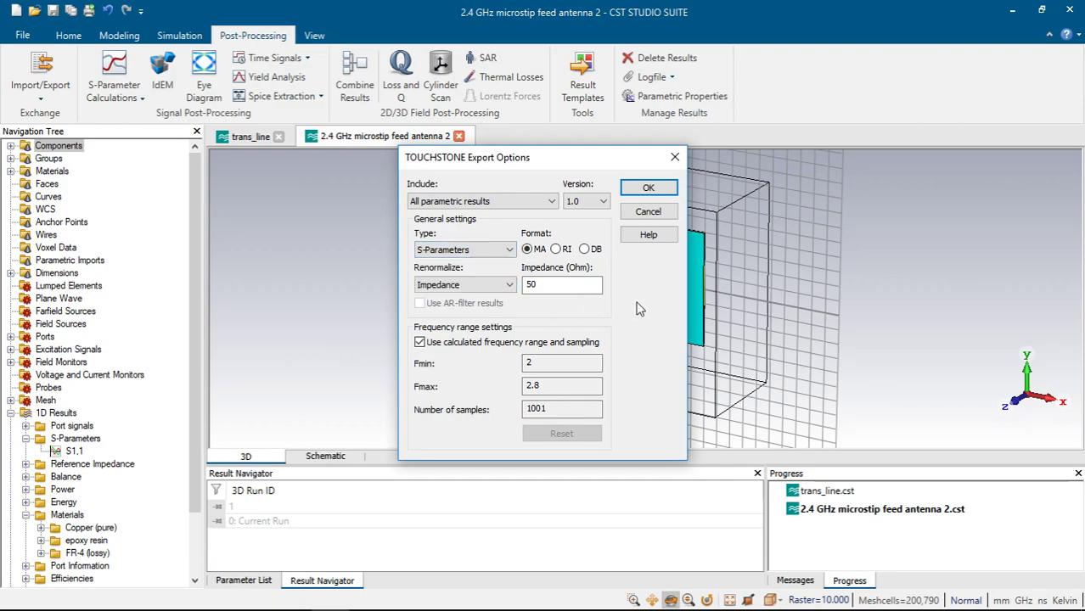
click(557, 249)
click(584, 250)
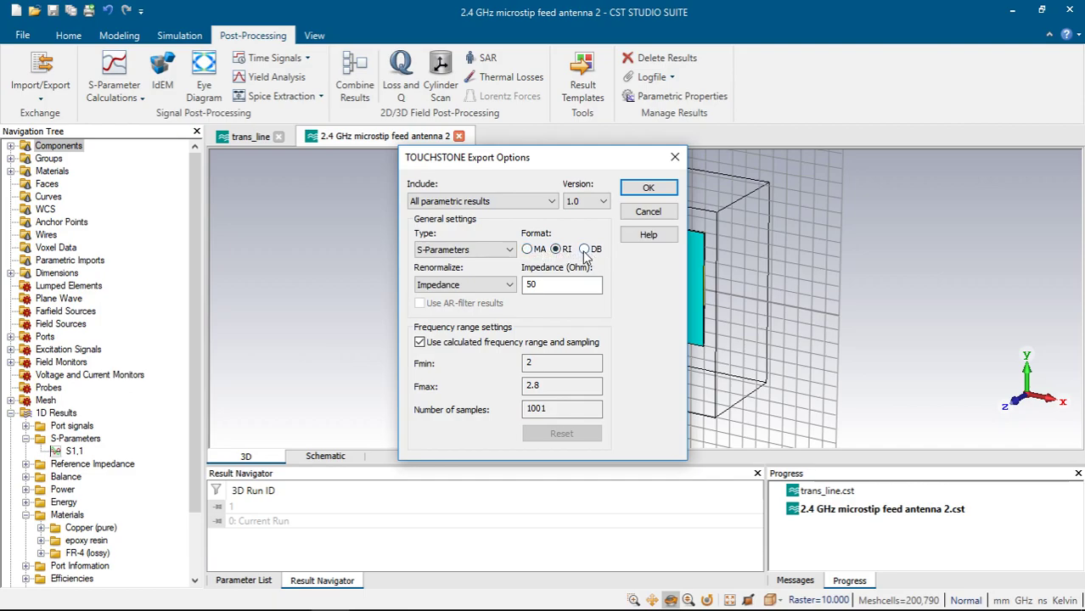
click(527, 250)
click(556, 250)
click(534, 250)
click(476, 286)
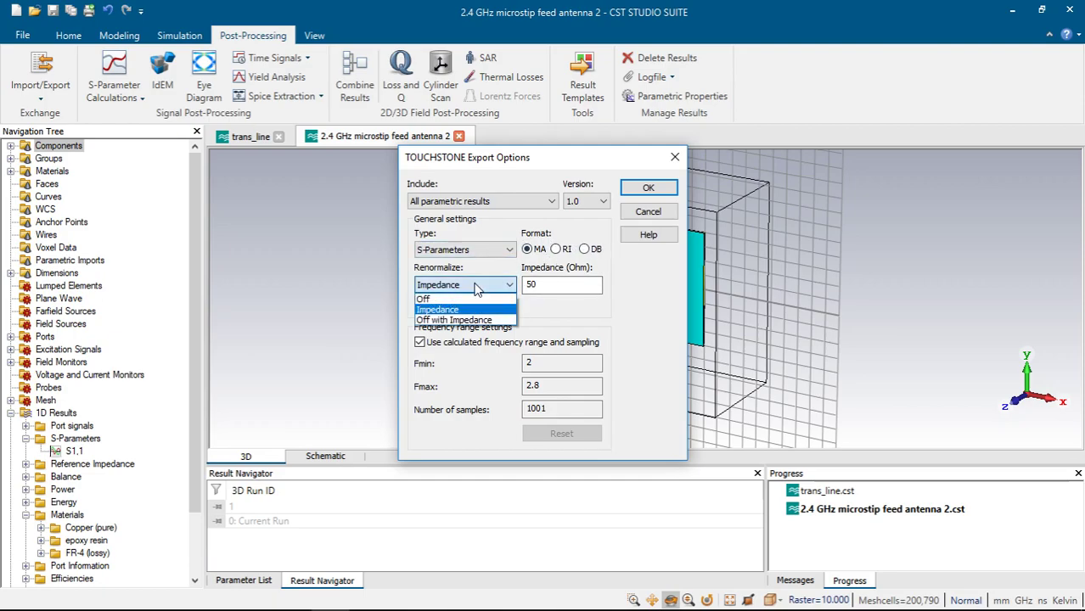
click(466, 279)
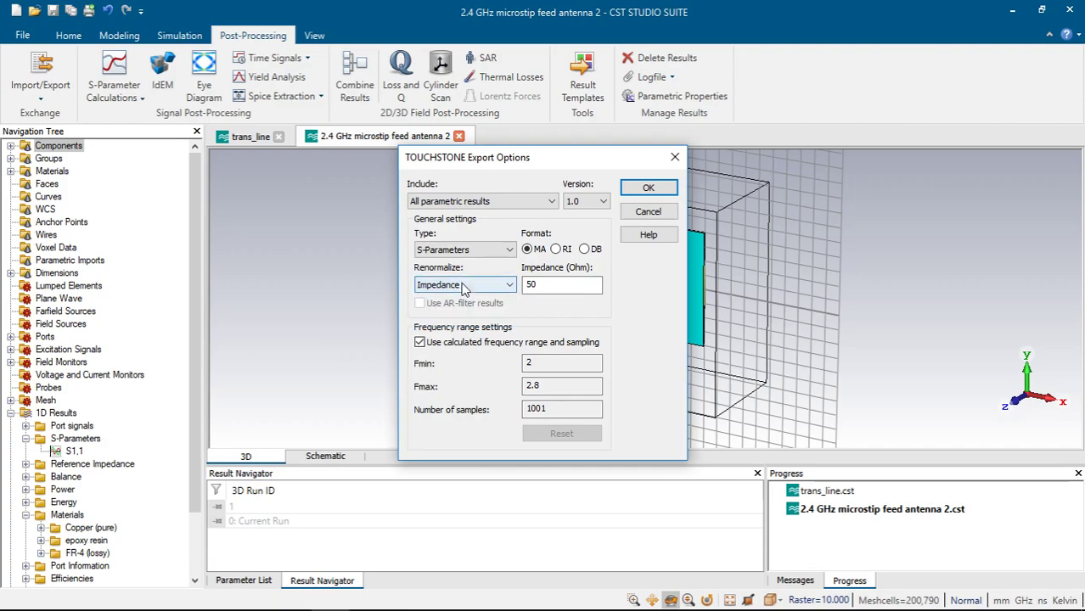
click(455, 287)
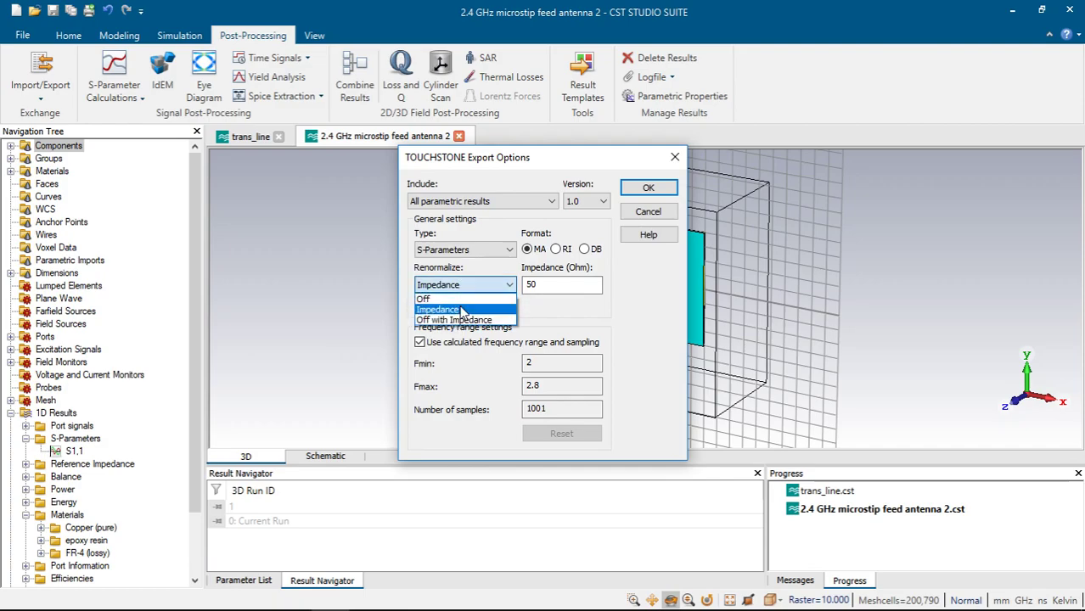
click(574, 320)
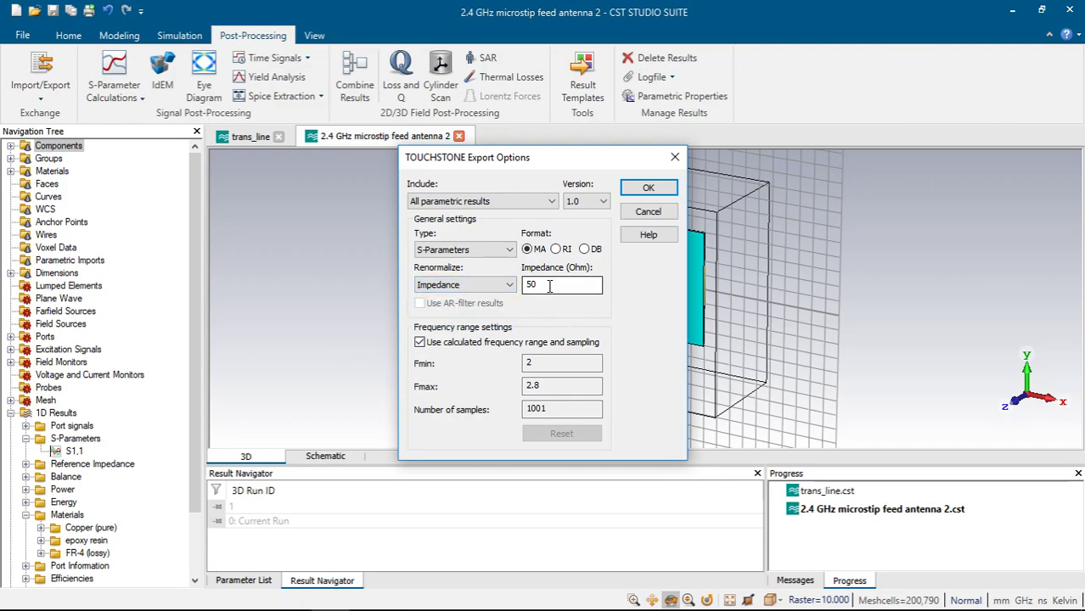
double_click(524, 287)
click(598, 292)
Try a manual frequency range with Fmax 2.8, then revert to the calculated frequency range.
click(507, 344)
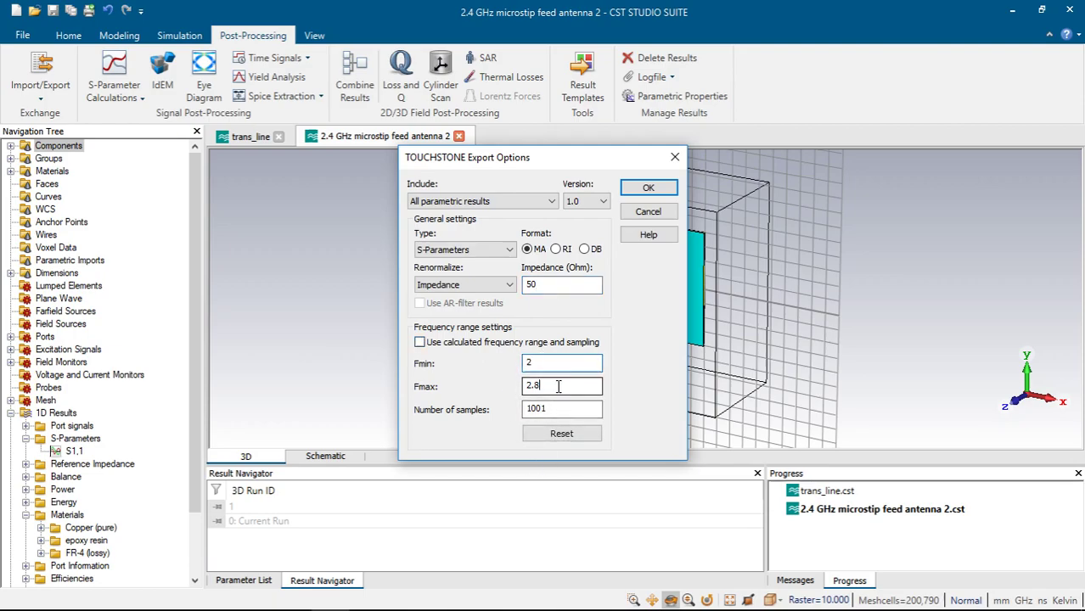
drag(526, 386, 597, 386)
key(Tab)
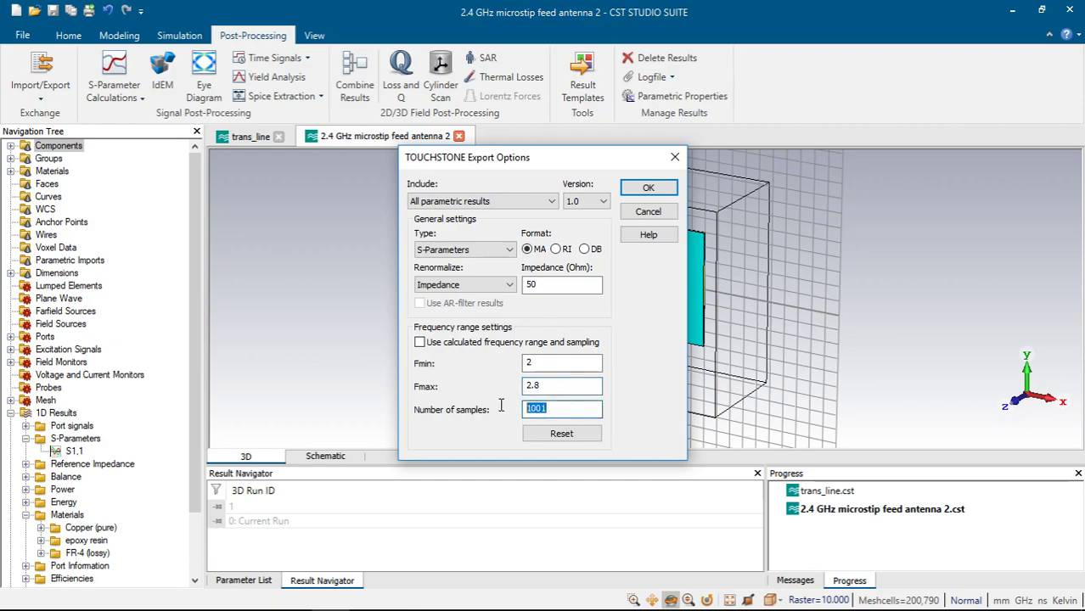
click(548, 343)
Export to '2.4 GHz microstip feed antenna 2_1_1.s1p' on the Desktop, replacing the existing file.
click(648, 187)
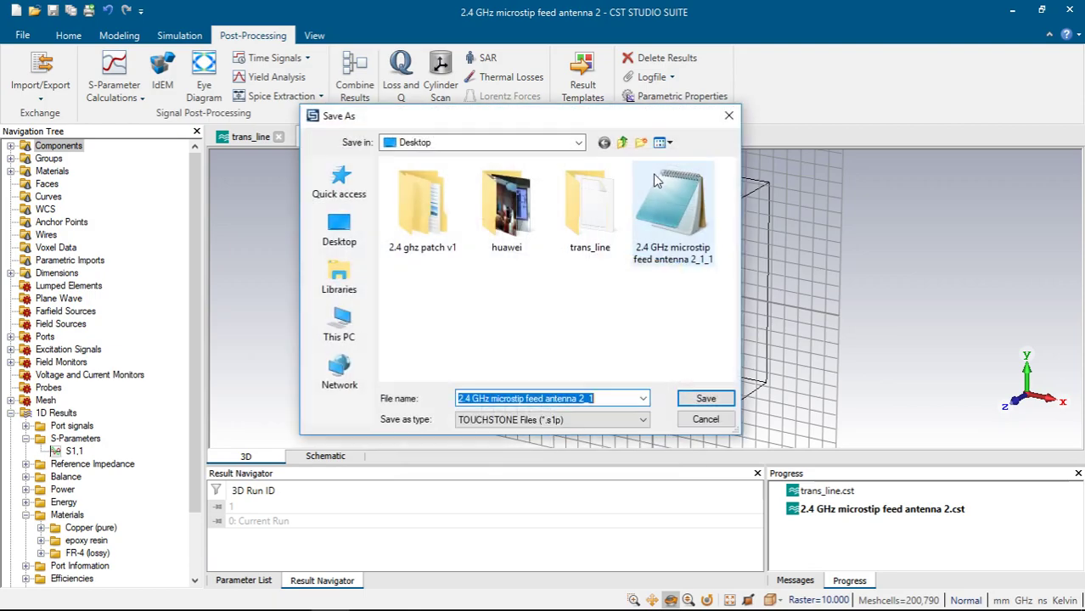
click(676, 222)
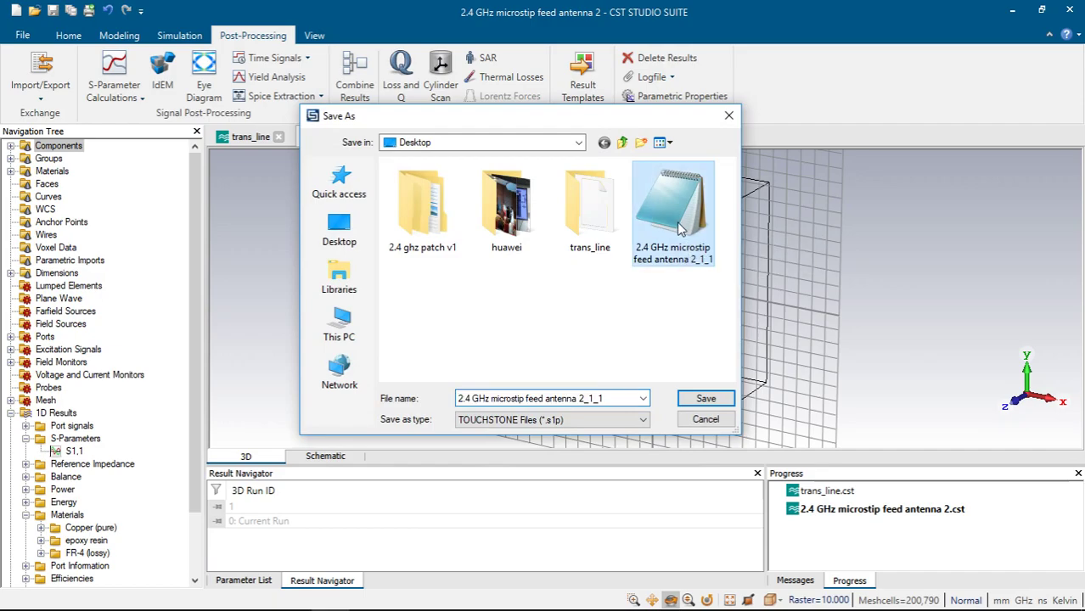
click(707, 399)
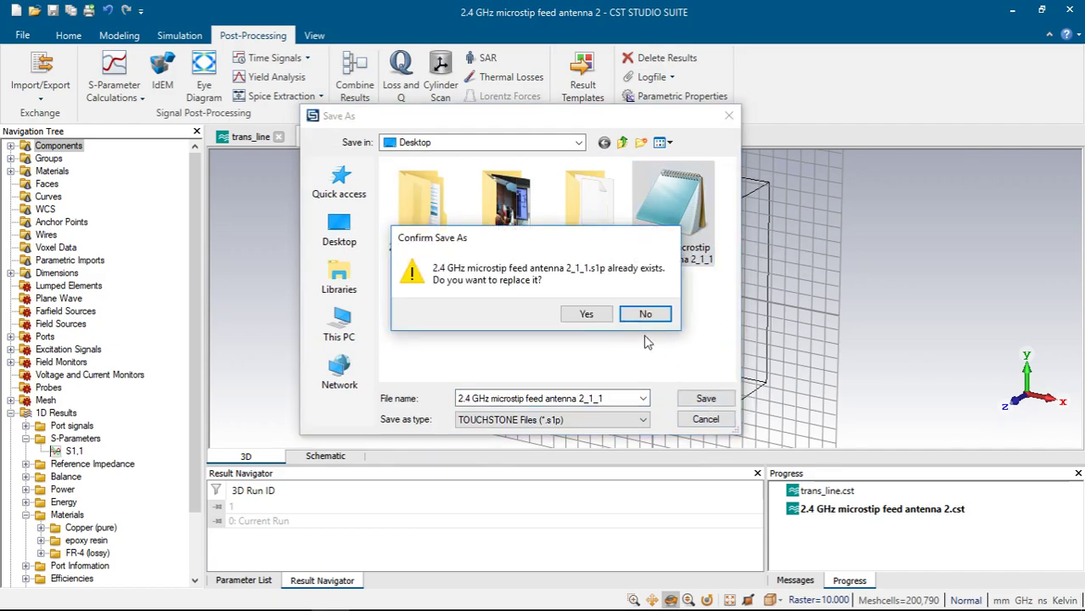
click(597, 312)
Minimize CST and open the exported .s1p file in a maximized Notepad window.
click(1012, 11)
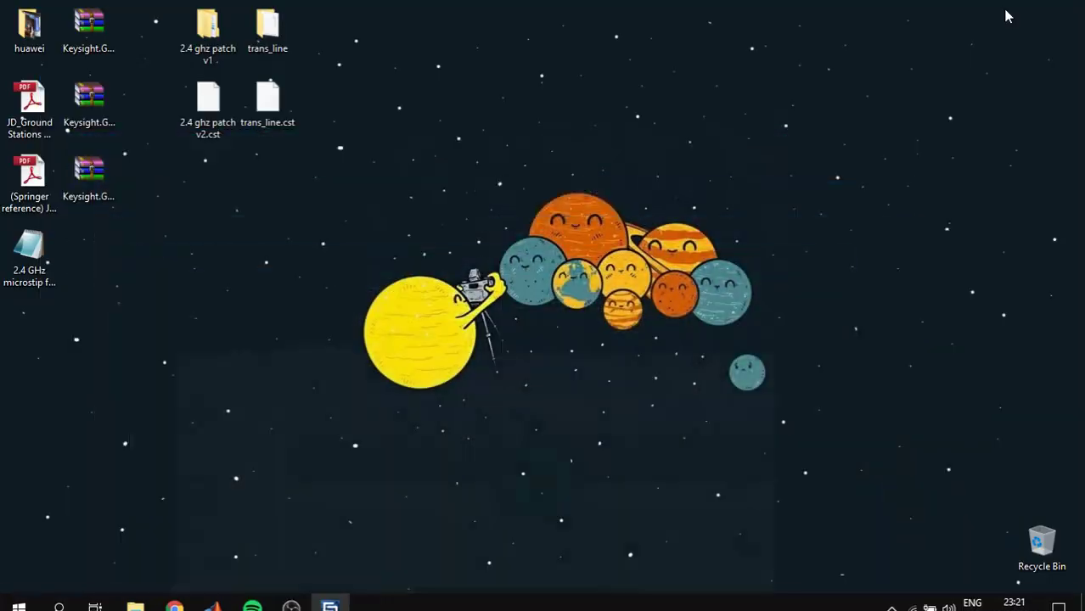
double_click(28, 248)
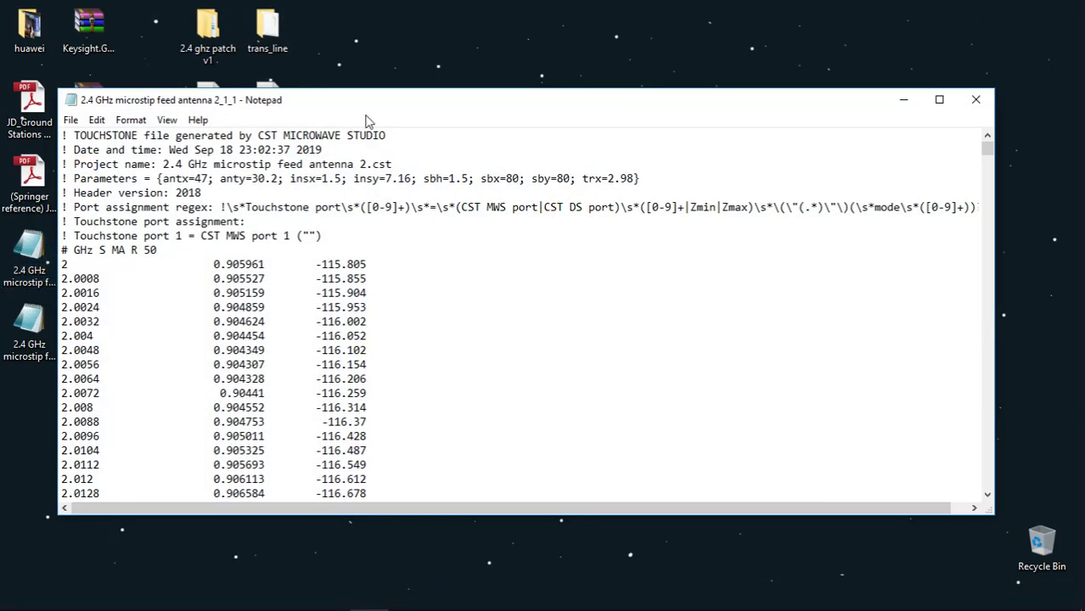
double_click(376, 93)
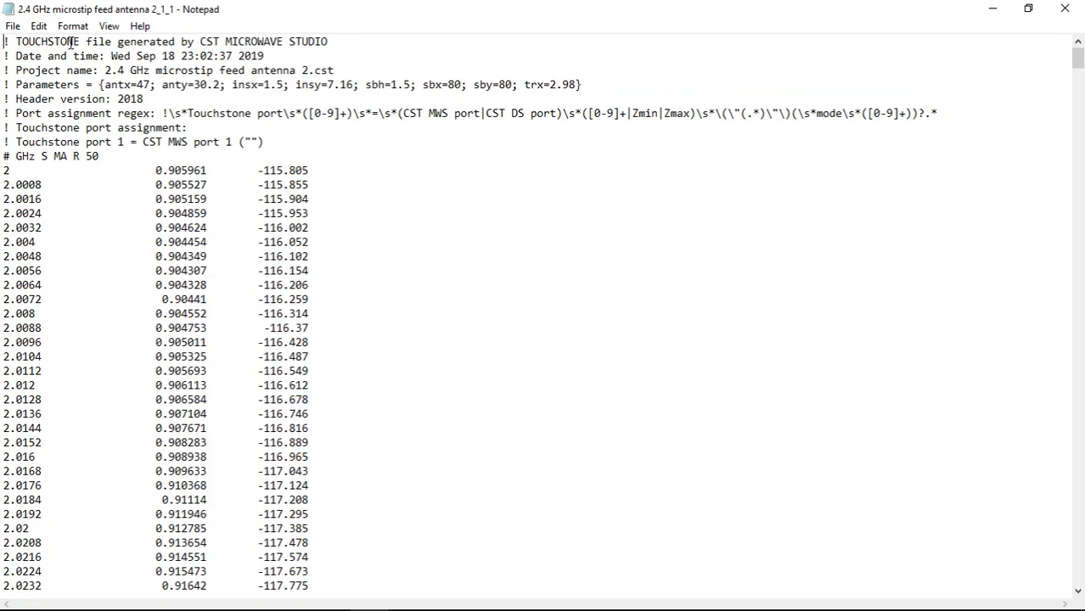
Highlight the antenna parameter values, export date and project name in the comment header.
drag(108, 85, 450, 87)
click(450, 87)
drag(112, 56, 244, 59)
click(244, 60)
drag(180, 71, 285, 73)
click(285, 73)
scroll(53, 153, down, 20)
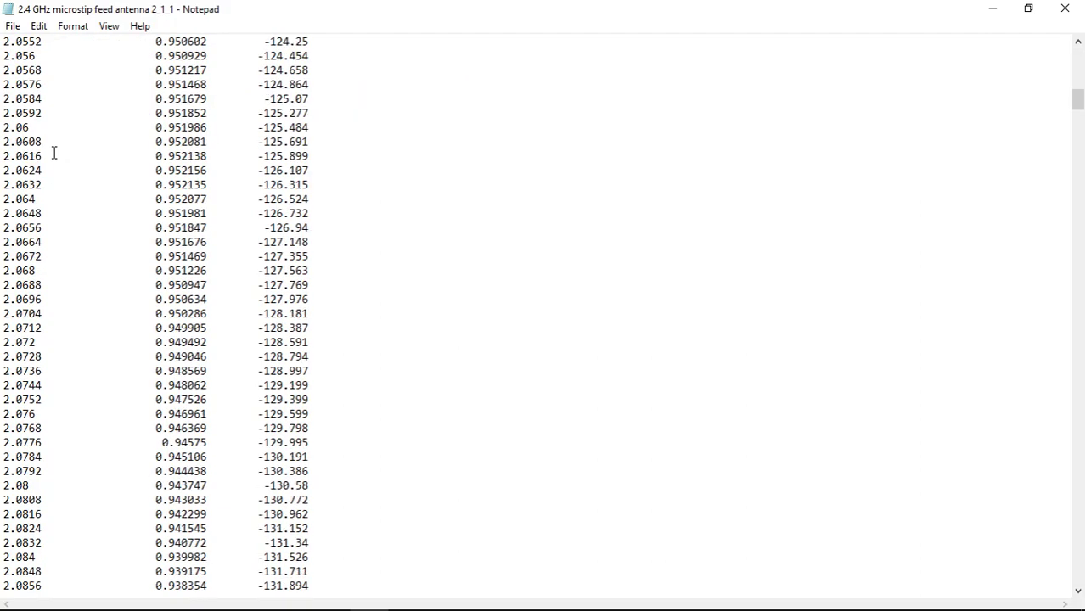
scroll(53, 153, up, 20)
Highlight the first frequency rows, the 2.0016 value, the GHz unit, magnitudes and R 50 impedance.
drag(17, 204, 16, 242)
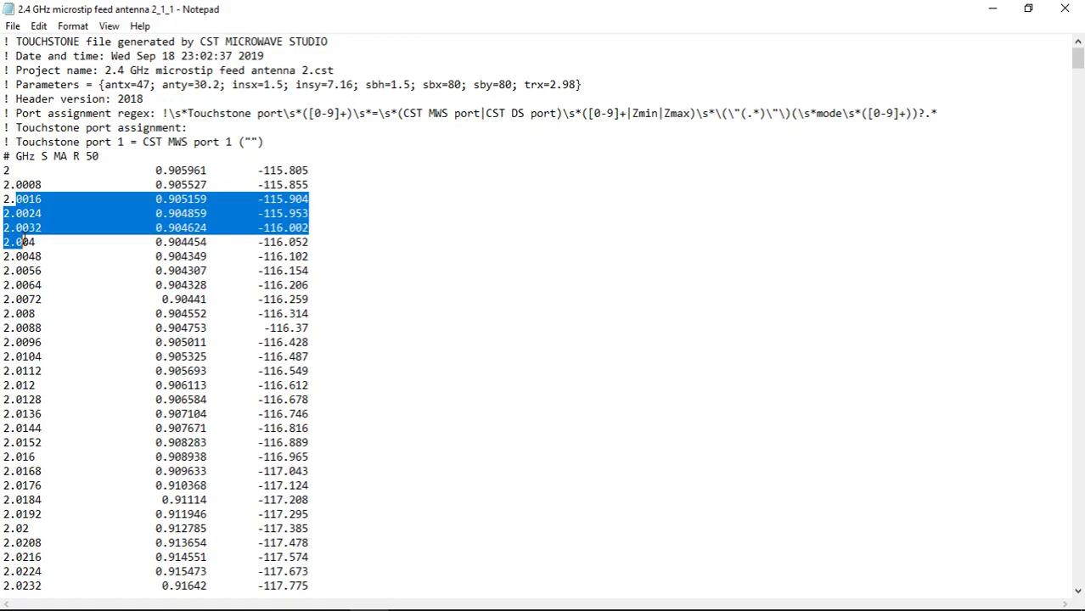
click(22, 242)
drag(41, 199, 3, 198)
drag(30, 159, 75, 159)
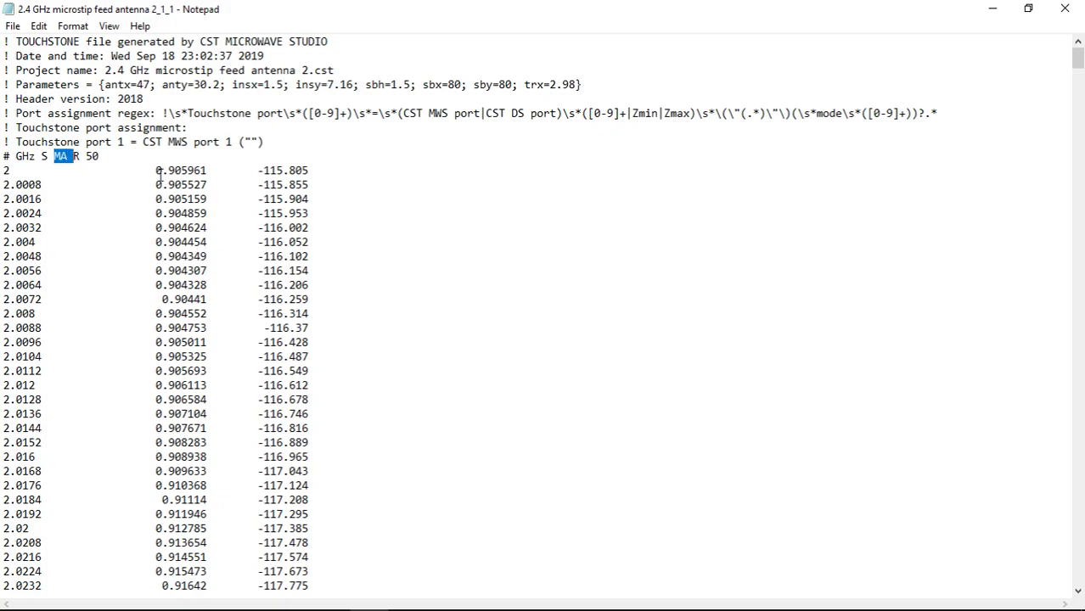
drag(157, 171, 309, 185)
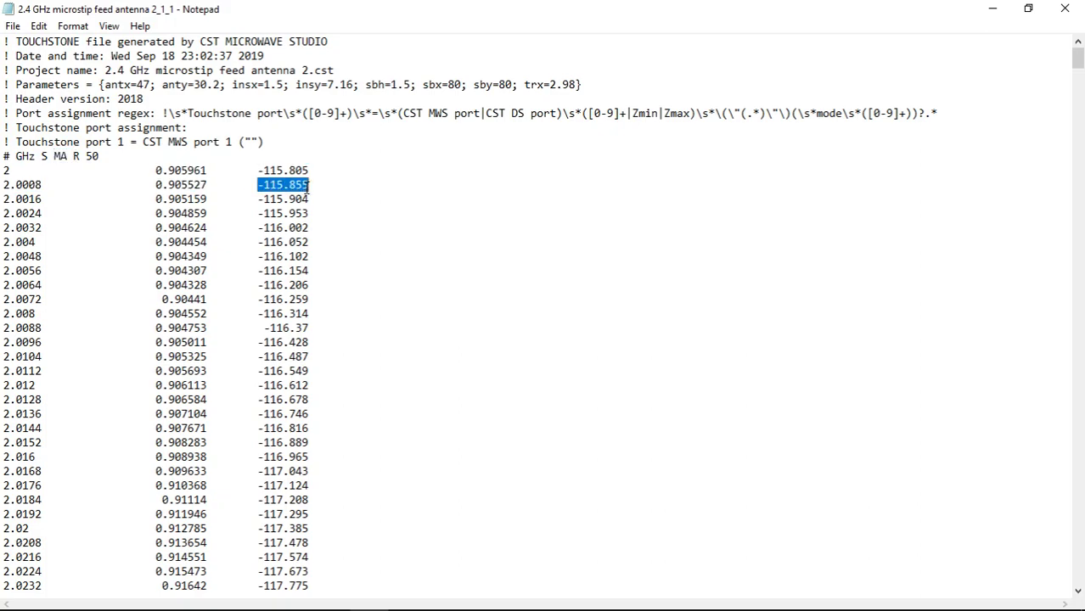
click(308, 186)
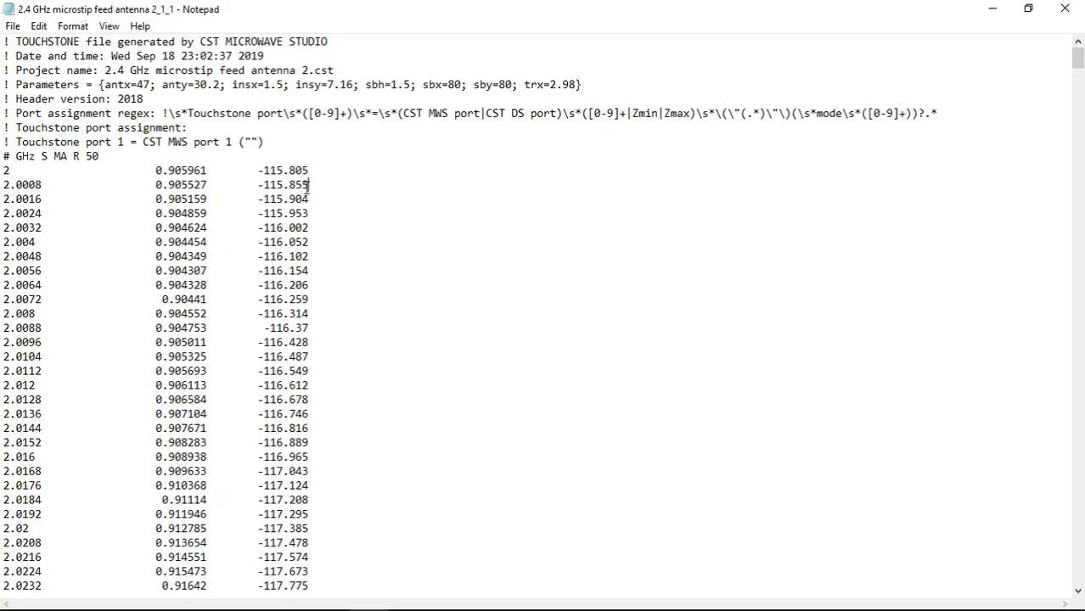
mouse_move(73, 157)
mouse_down()
mouse_move(97, 157)
mouse_move(86, 158)
mouse_up()
click(82, 158)
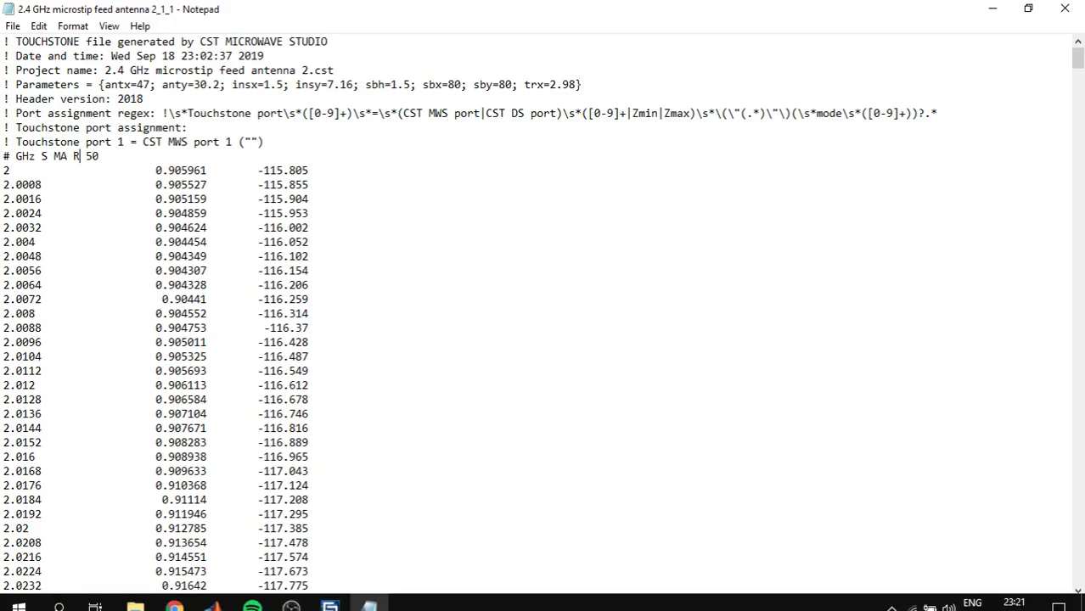
Bring CST back, switch to trans_line, orbit the model and check the substrate and strip materials.
click(332, 596)
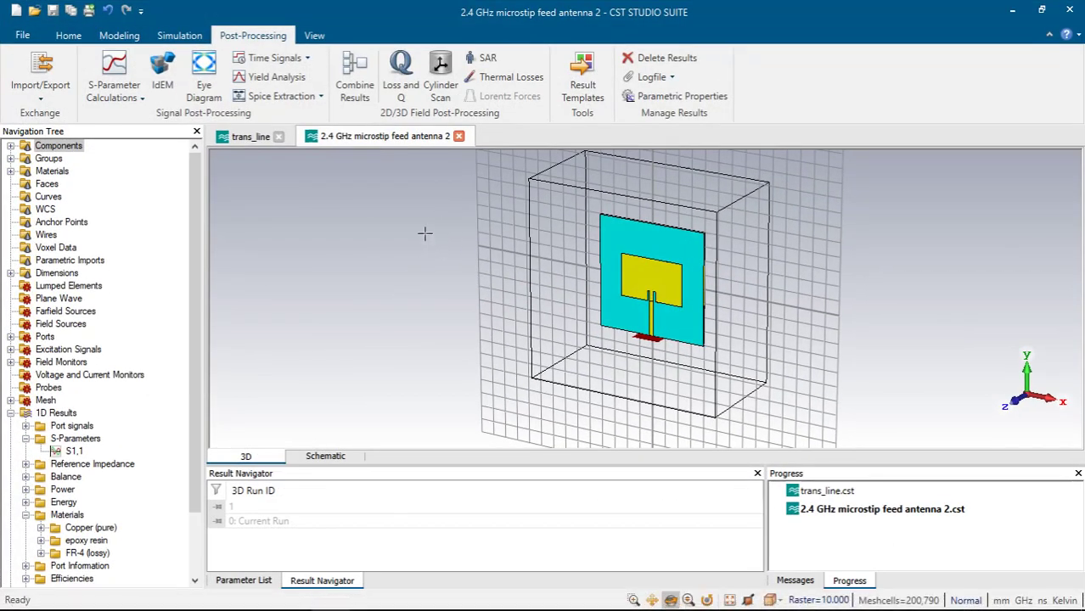
click(248, 136)
drag(598, 255, 766, 250)
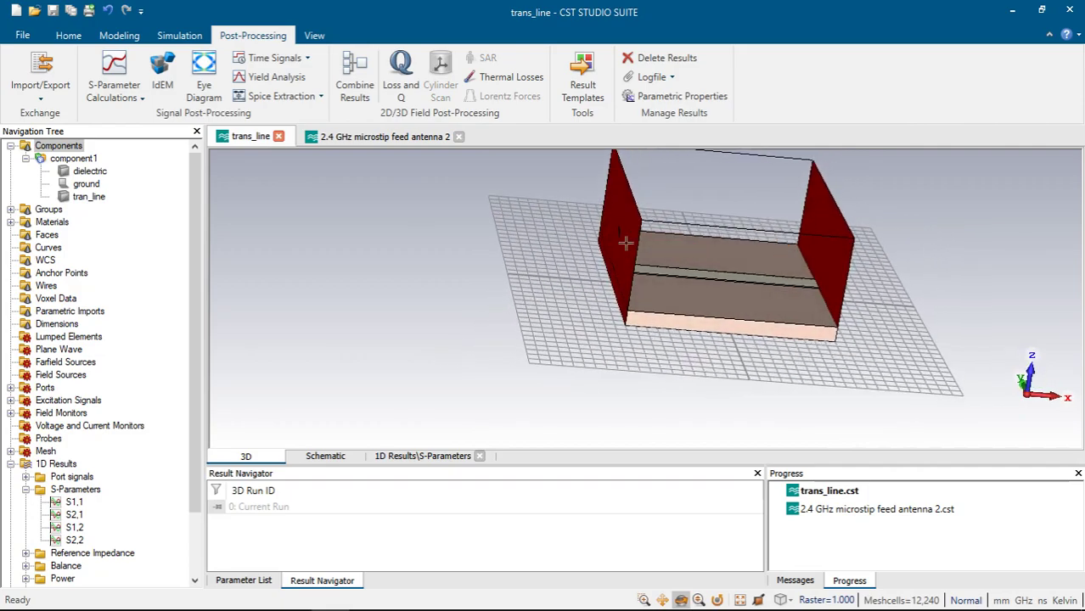
mouse_move(627, 245)
mouse_down()
mouse_move(527, 255)
mouse_move(416, 235)
mouse_move(707, 269)
mouse_move(598, 262)
mouse_move(615, 250)
mouse_move(613, 268)
mouse_move(649, 277)
mouse_move(579, 317)
mouse_up()
click(579, 321)
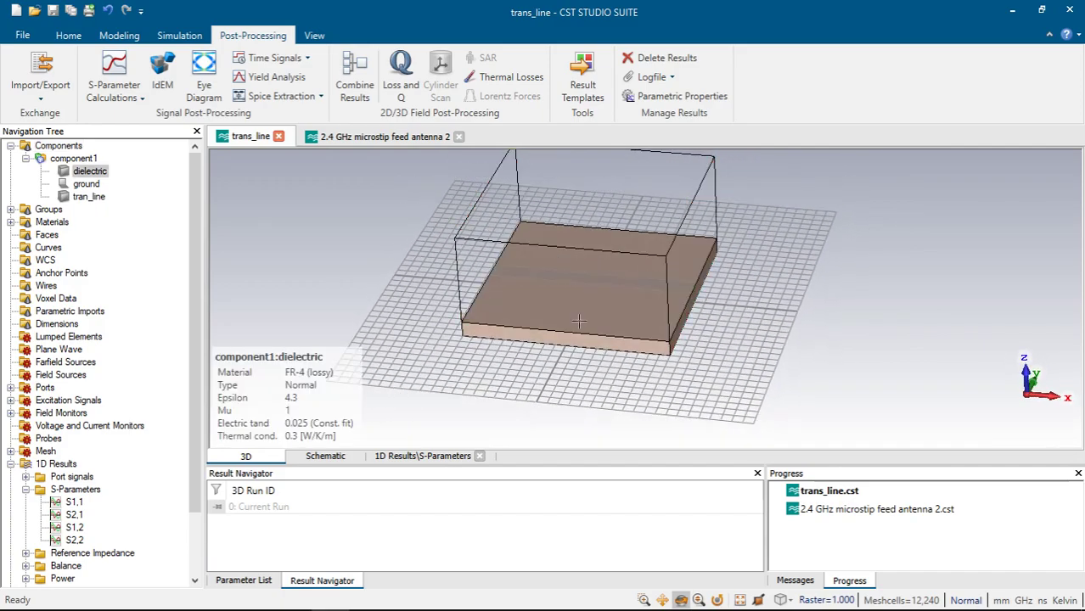
click(584, 277)
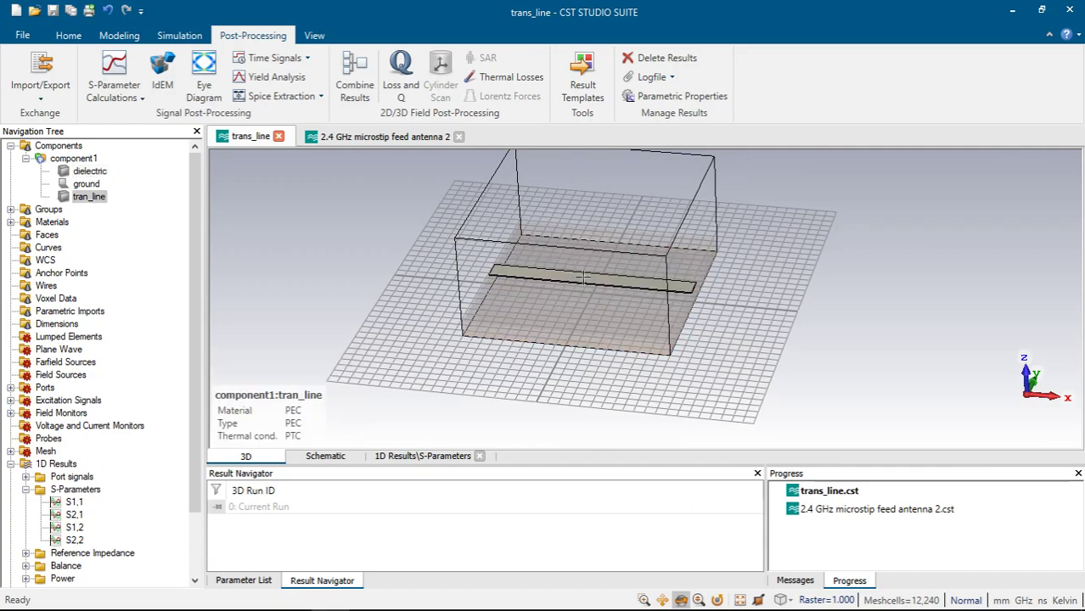
Select the whole component and open the Touchstone export options for trans_line.
click(76, 147)
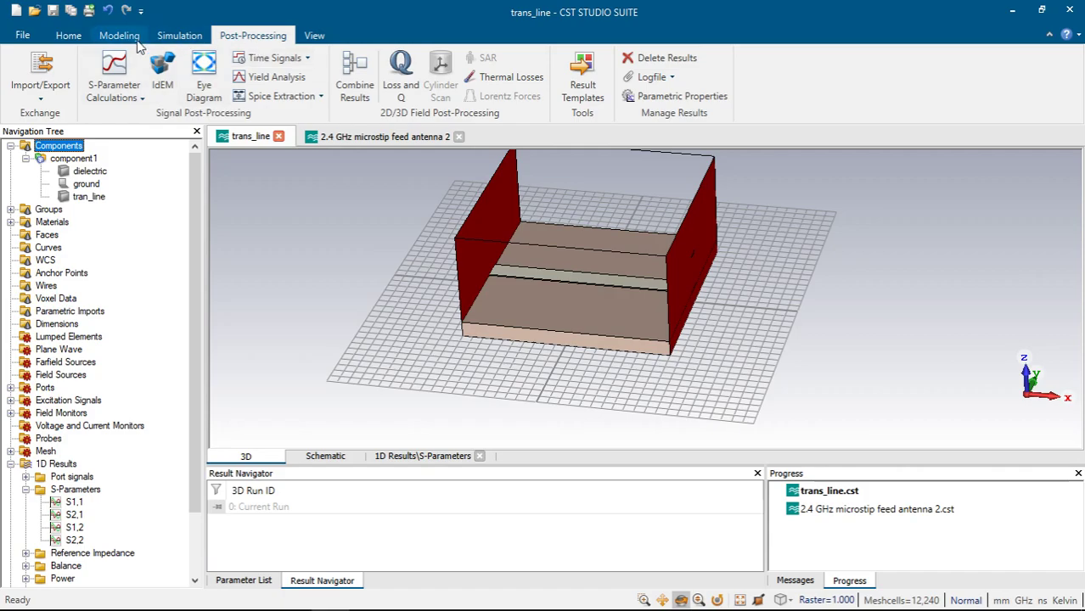
click(40, 85)
click(90, 203)
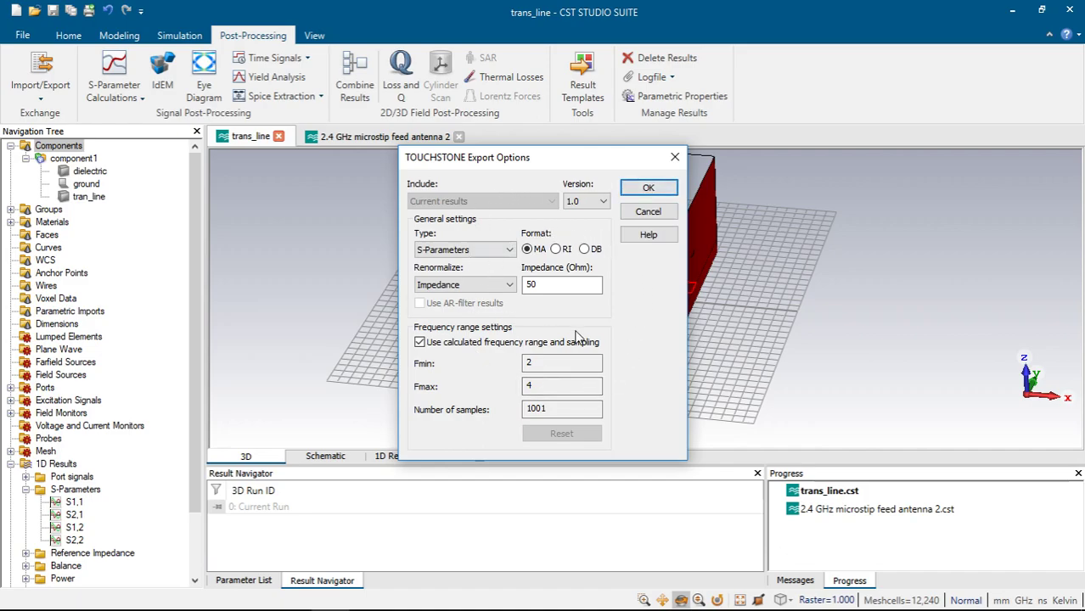
Save the export as trans_line.s2p and open it in Notepad, closing the antenna file.
click(646, 189)
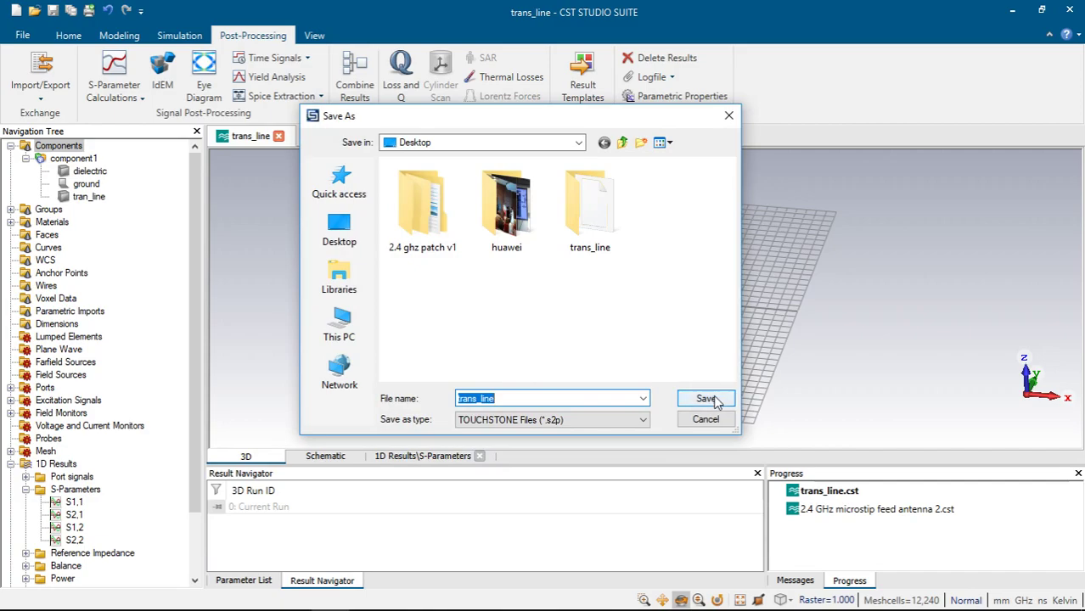
click(708, 398)
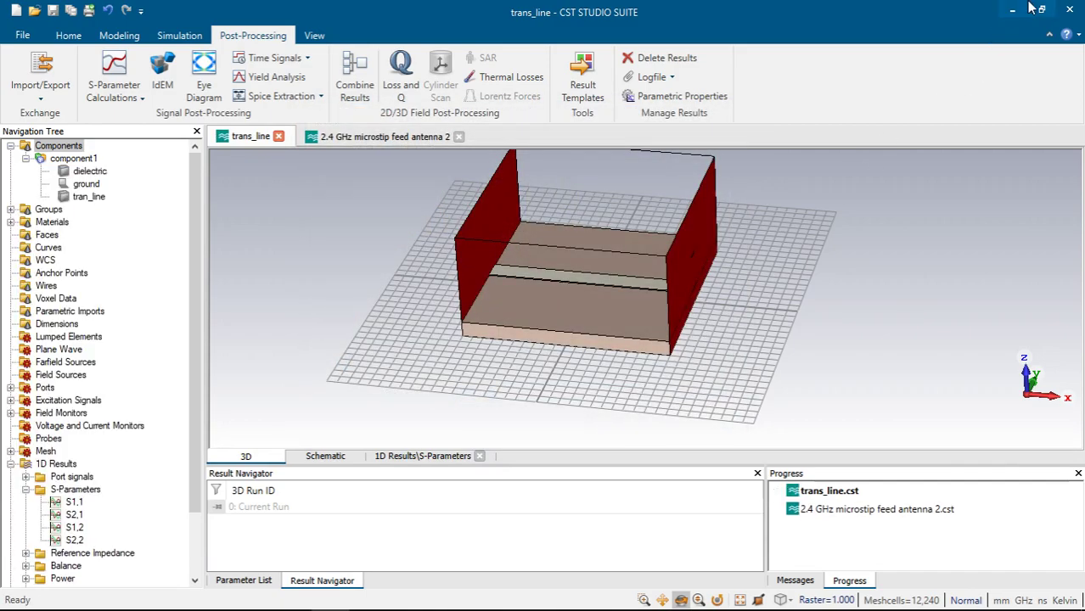
click(1012, 10)
click(1009, 10)
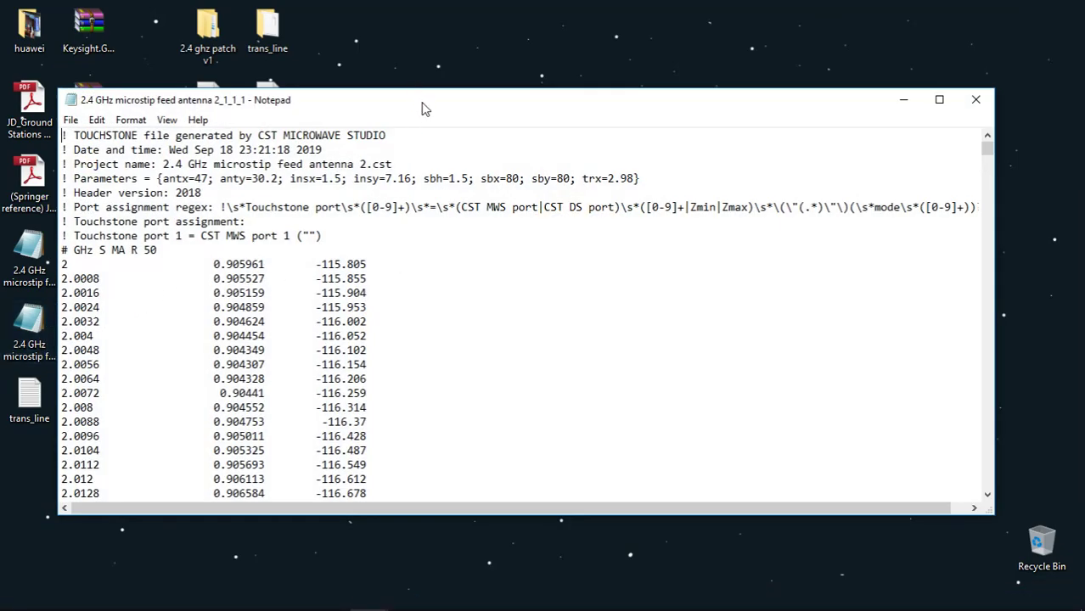
click(975, 99)
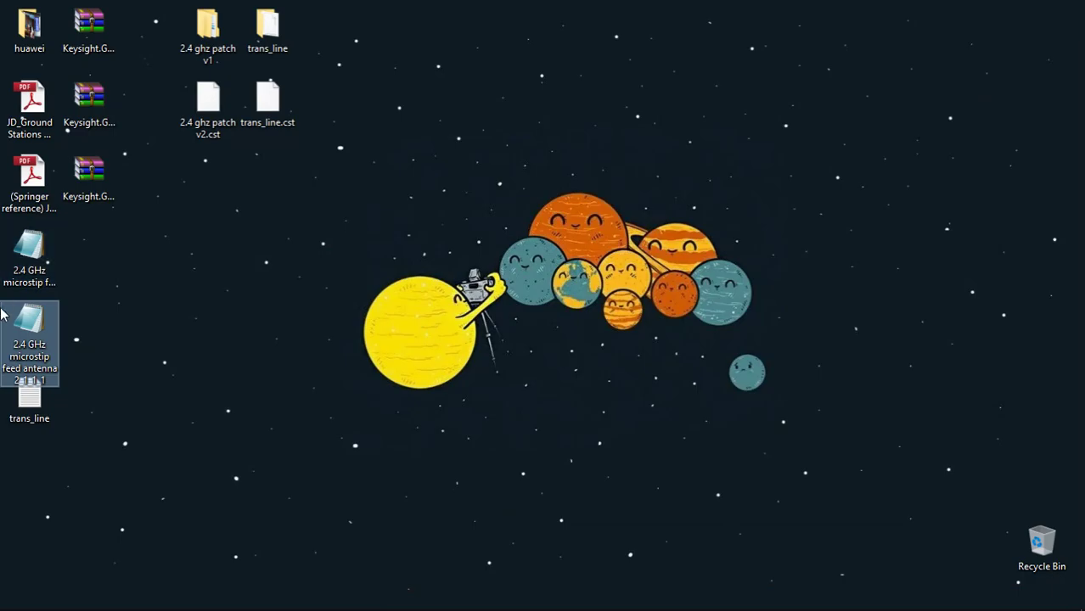
double_click(29, 394)
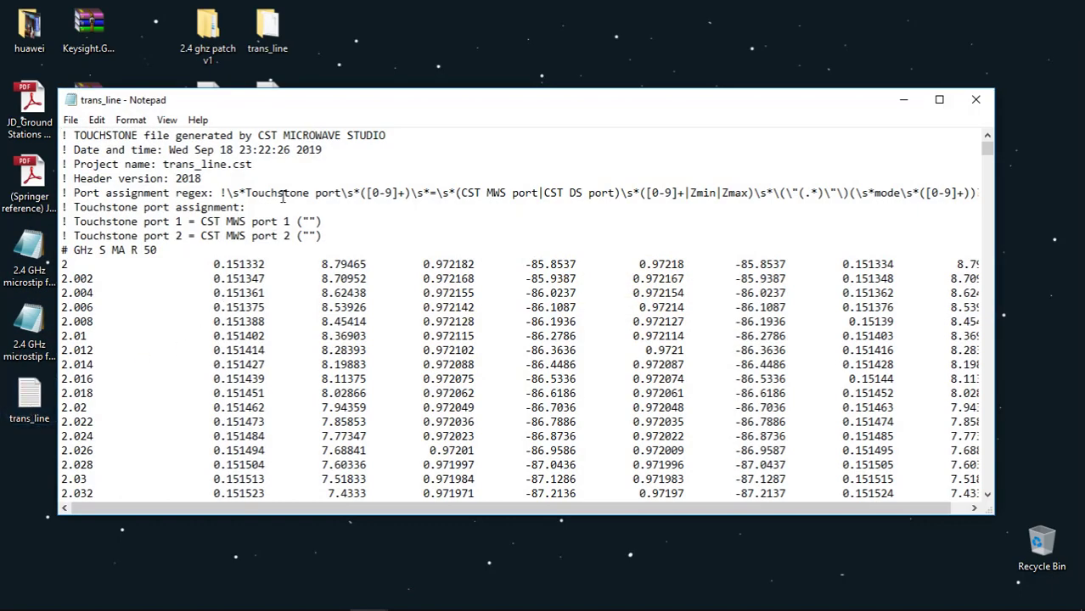
Maximize the trans_line window and highlight data rows 2.002–2.008 and the first data line.
double_click(352, 100)
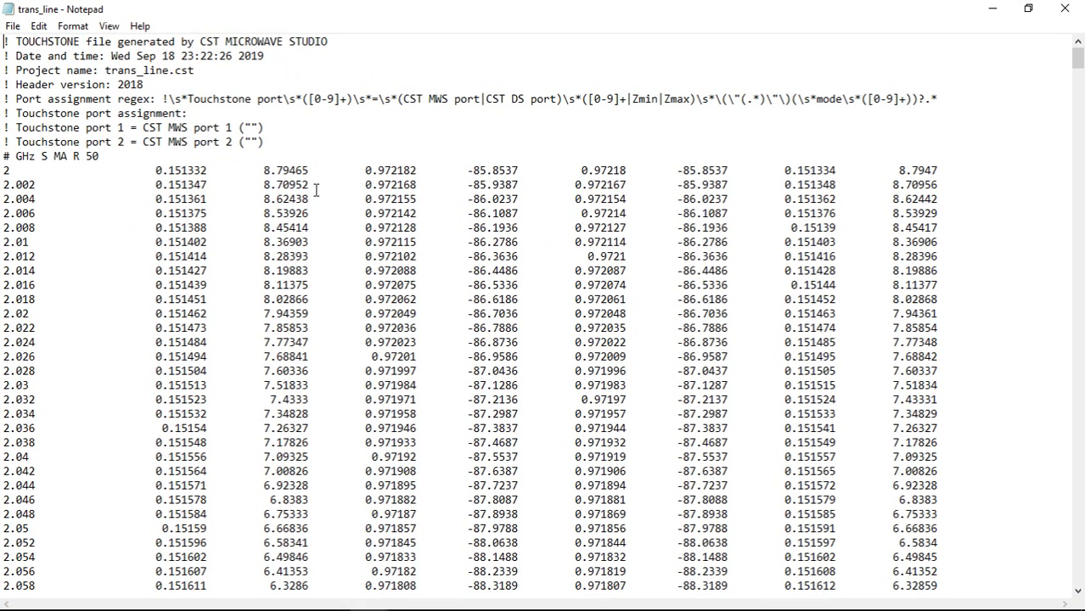
drag(286, 184, 733, 228)
click(733, 227)
mouse_move(5, 172)
mouse_down()
mouse_move(5, 183)
mouse_move(10, 171)
mouse_up()
click(5, 184)
Highlight the first line's four magnitude and four phase values, then the whole header block.
drag(149, 171, 213, 171)
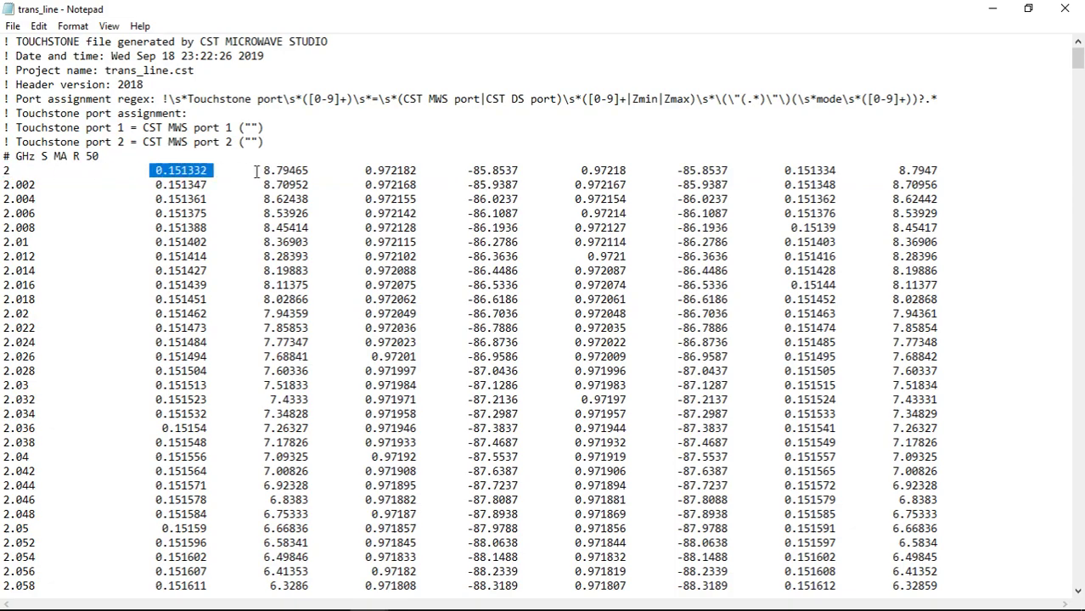
drag(360, 170, 424, 170)
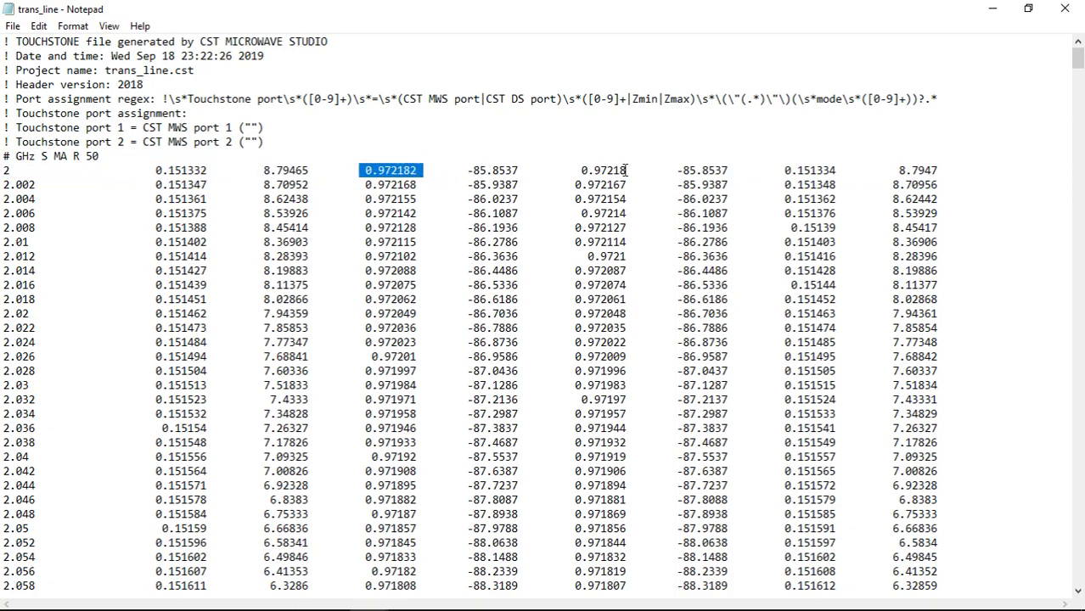
drag(632, 171, 578, 170)
drag(844, 170, 779, 170)
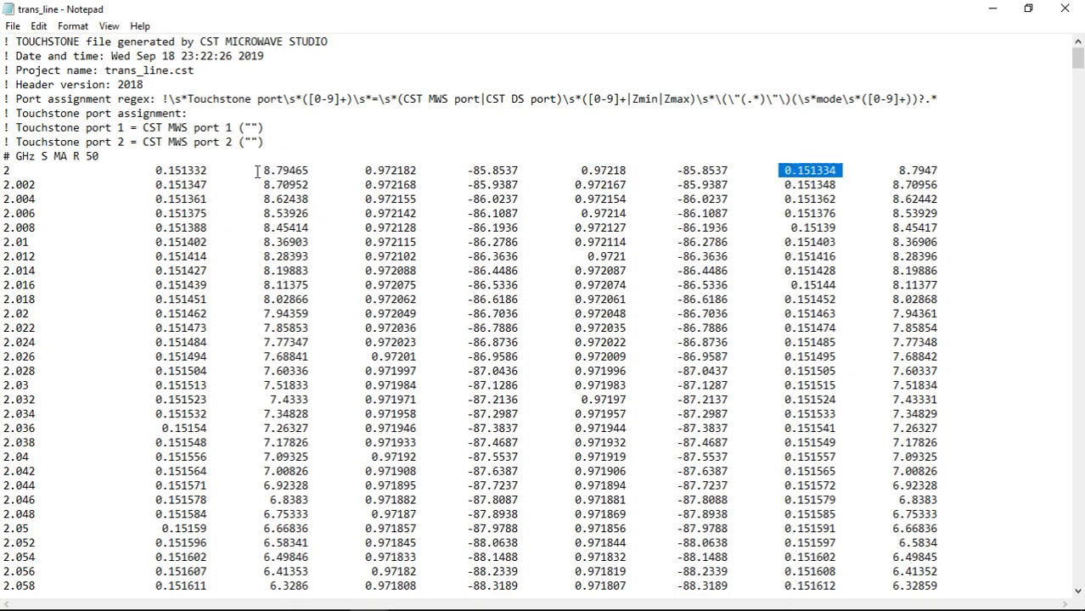
drag(257, 170, 308, 171)
drag(473, 171, 513, 171)
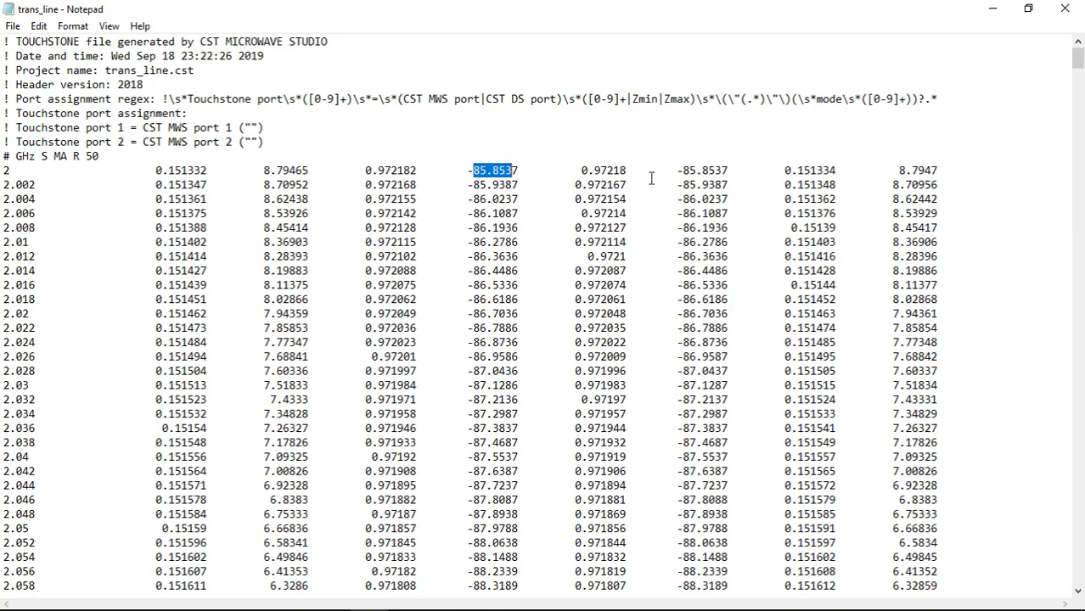
drag(671, 171, 719, 171)
drag(883, 171, 924, 171)
click(917, 212)
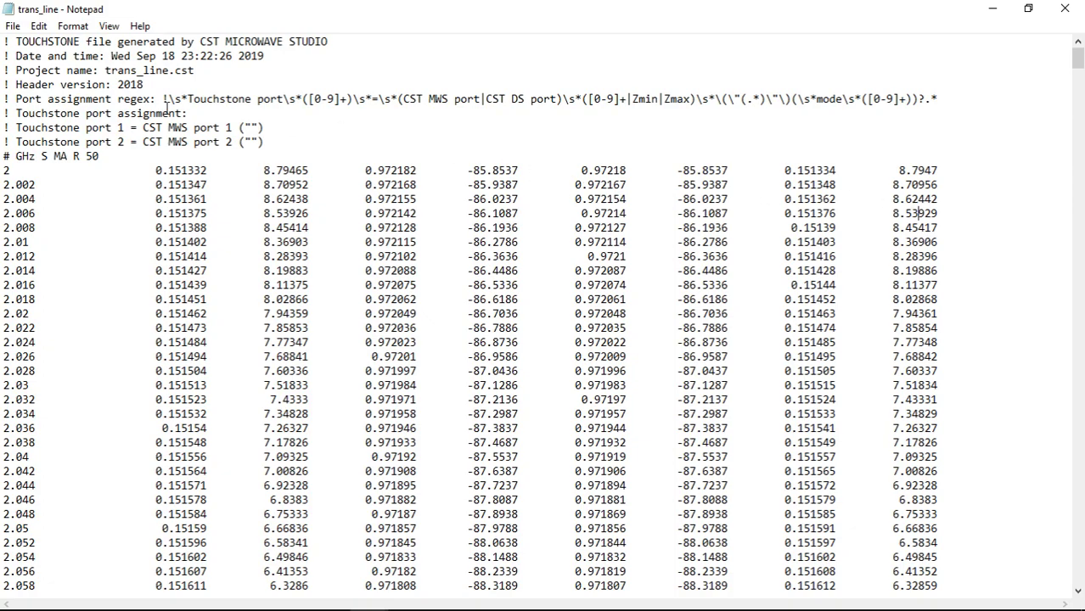
drag(114, 159, 2, 43)
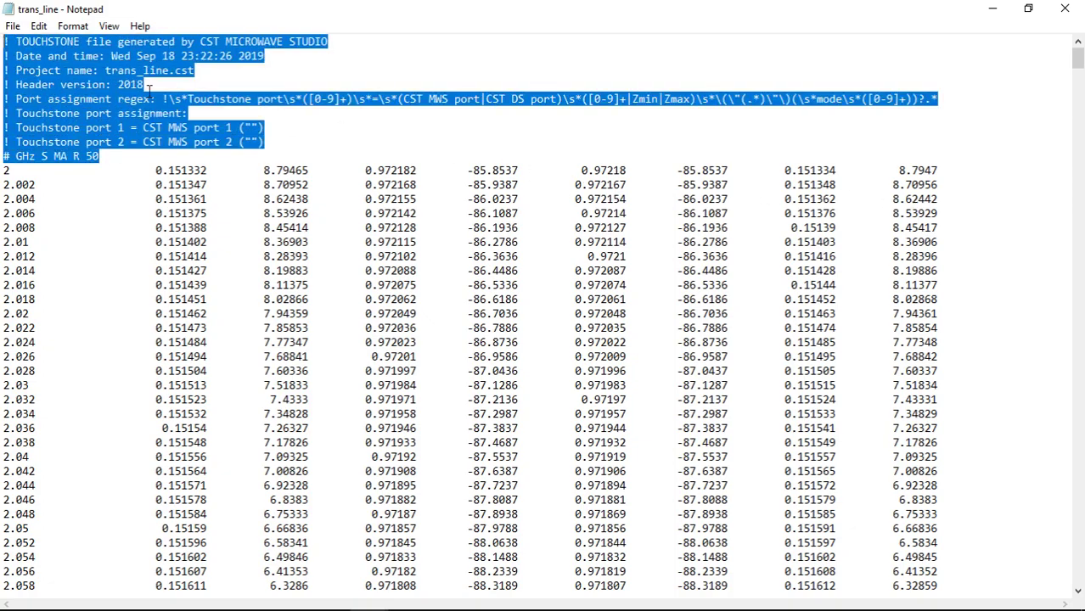
click(149, 88)
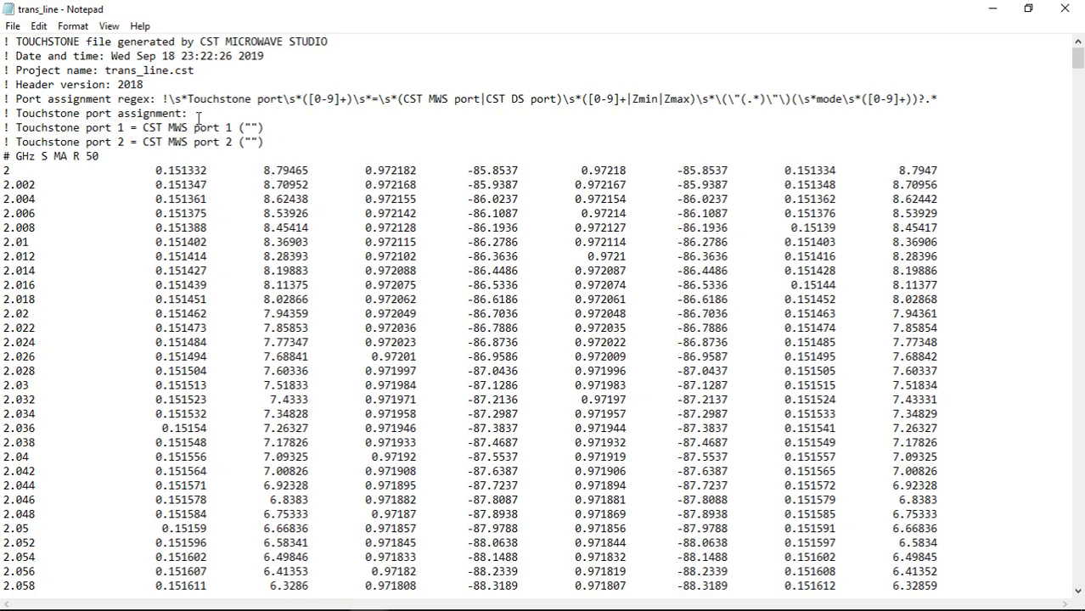